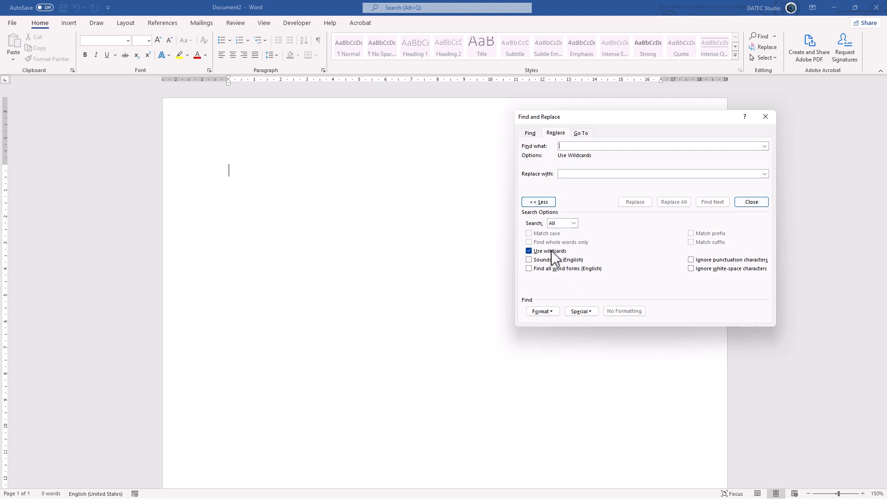
Fill the blank document body with sample paragraphs generated by =rand()
click(592, 314)
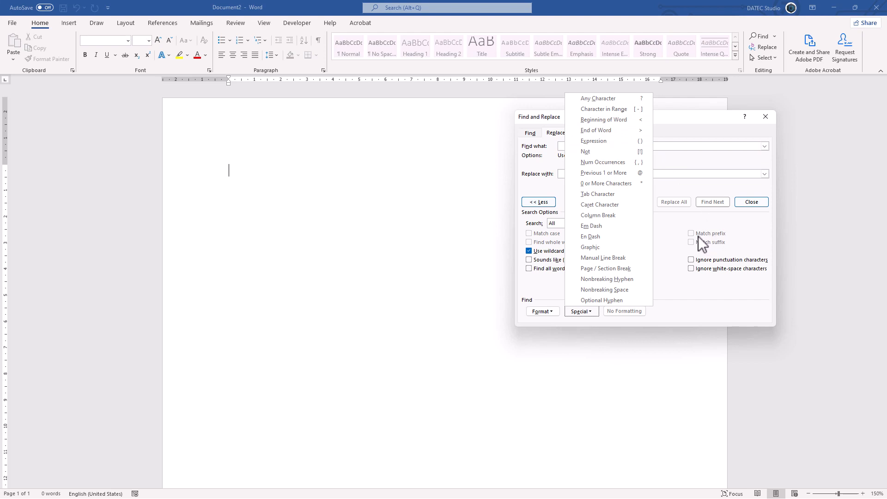
click(235, 179)
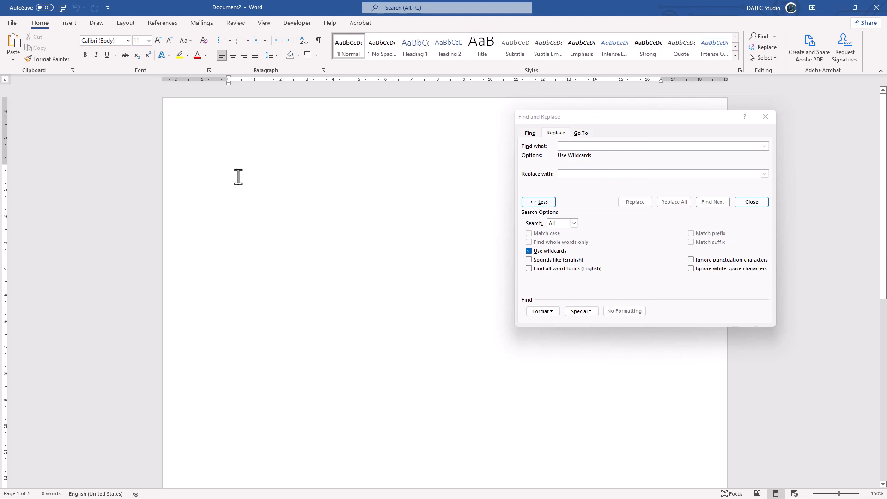
text(=rand())
key(Return)
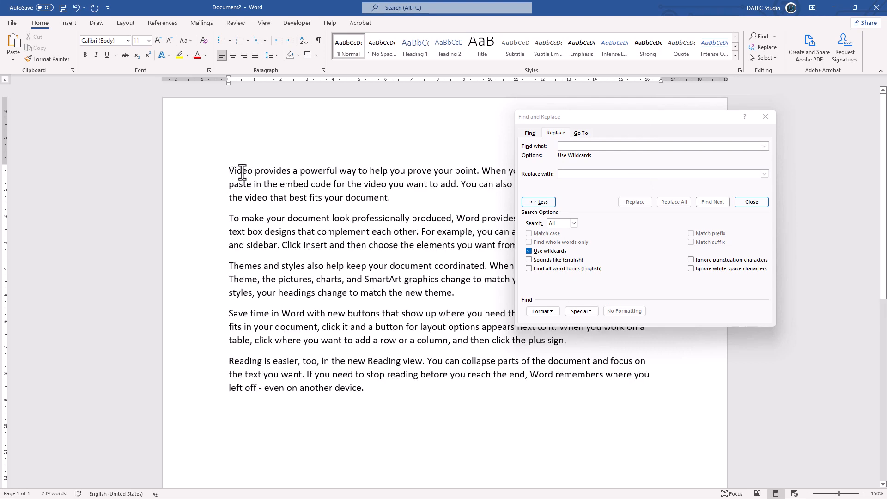
Insert the words "and band brand branded land and" after "Video" in the first paragraph
click(255, 171)
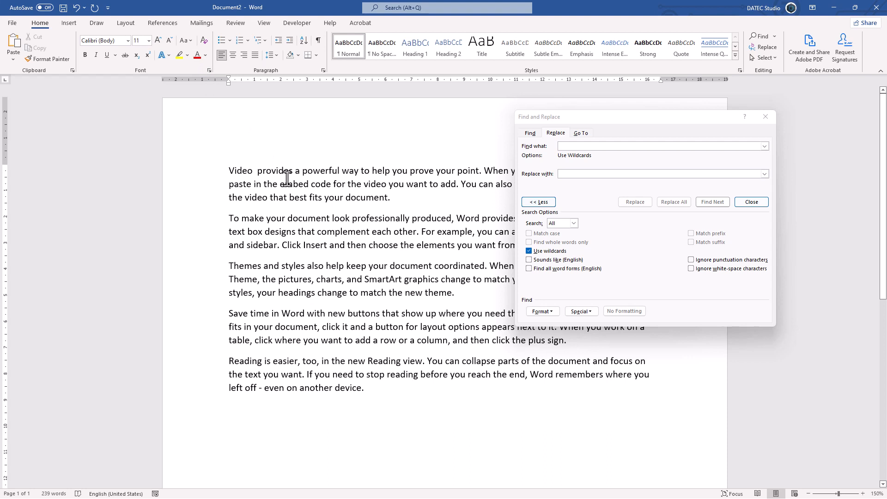
text(and b)
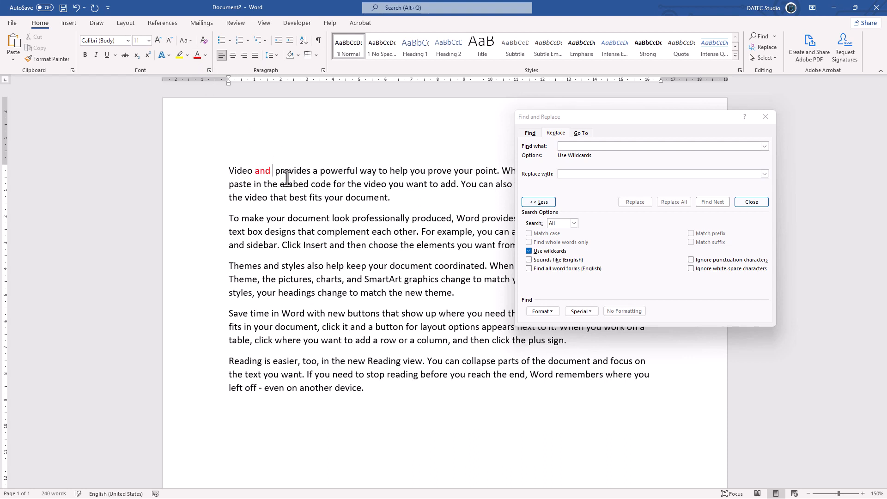
text(ar)
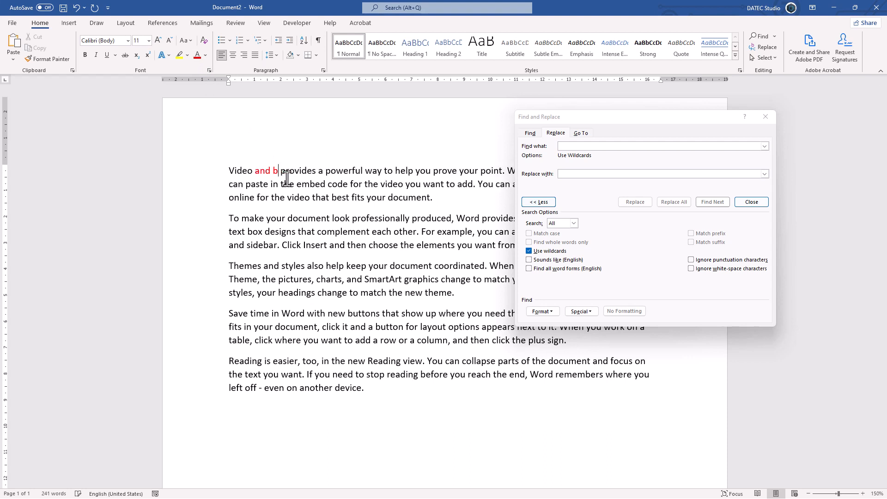
text(d brand)
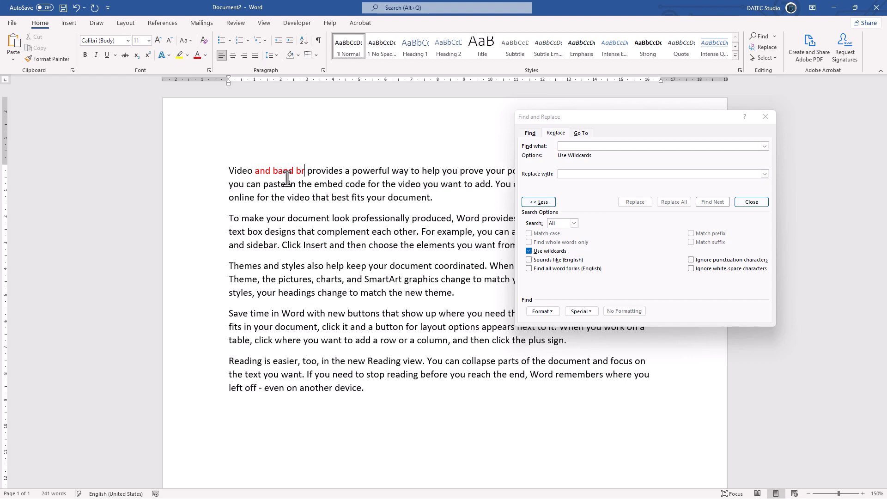
text( brande)
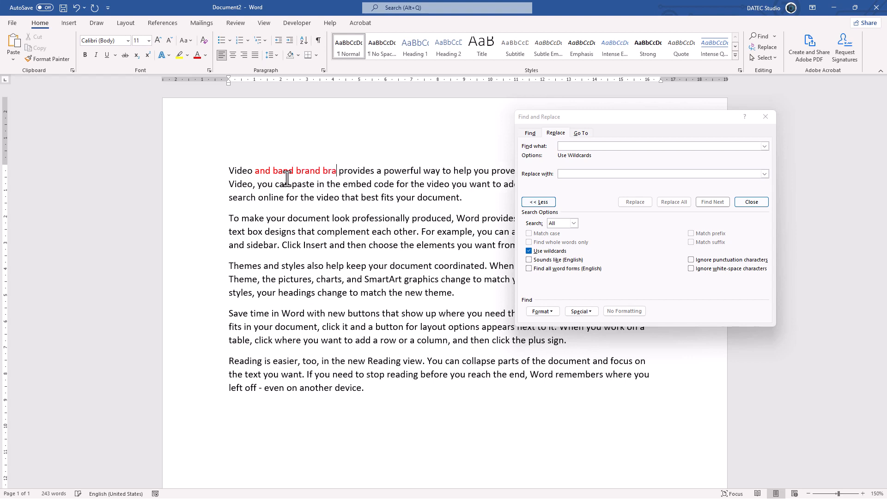
text(d land)
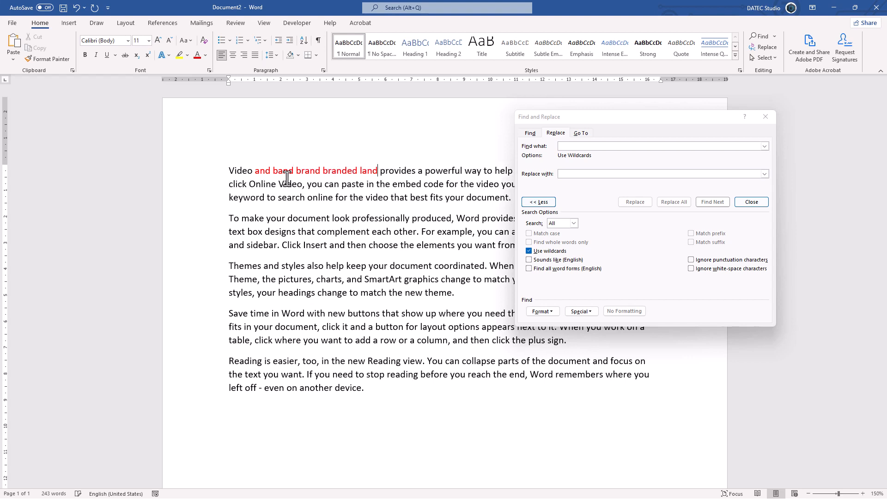
text( and)
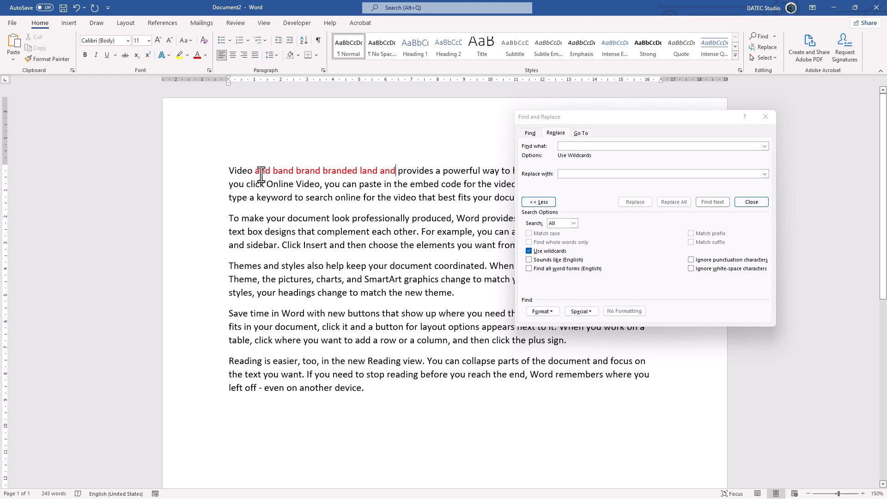
Search from the document's beginning for words starting with "and", using the beginning-of-word wildcard pattern <and
click(593, 202)
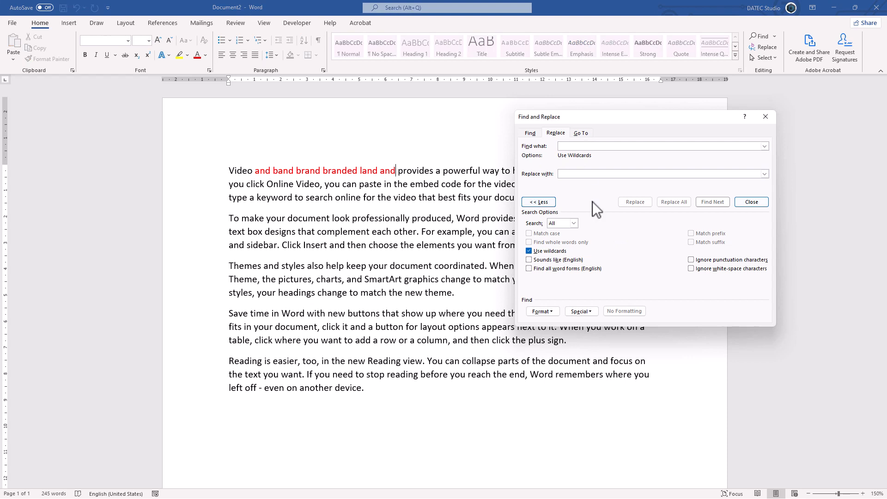
click(587, 312)
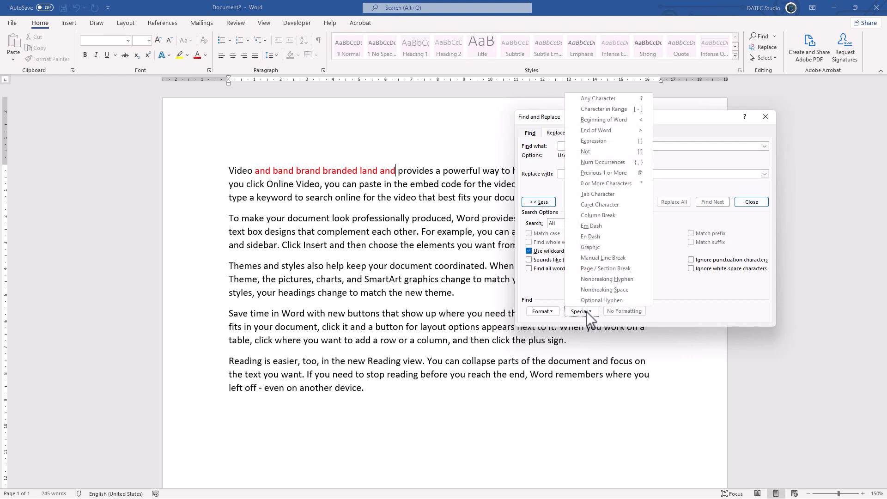
click(614, 119)
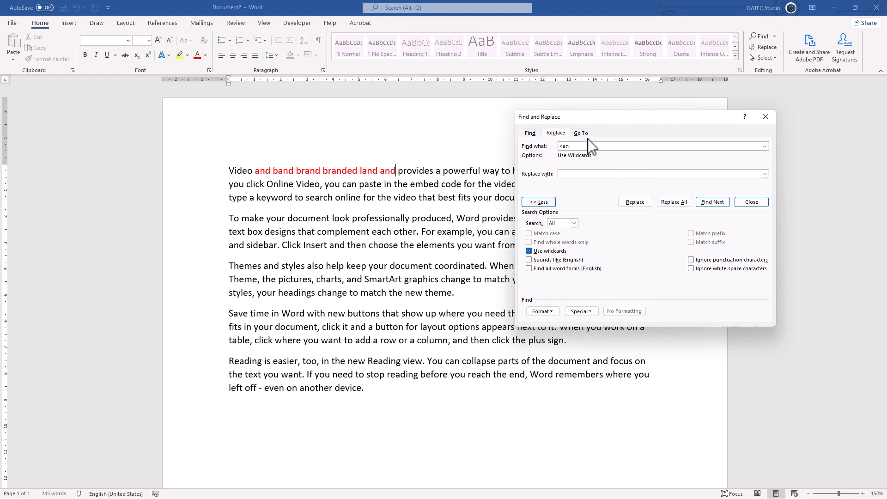
click(235, 173)
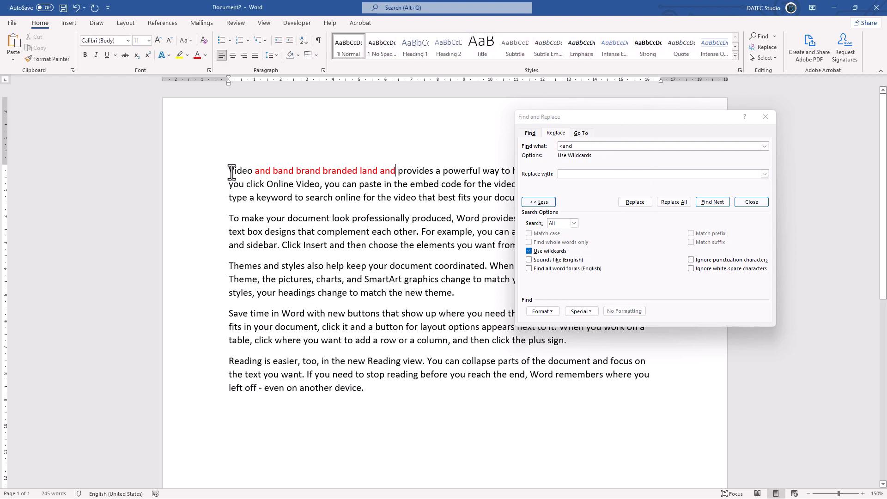
click(237, 171)
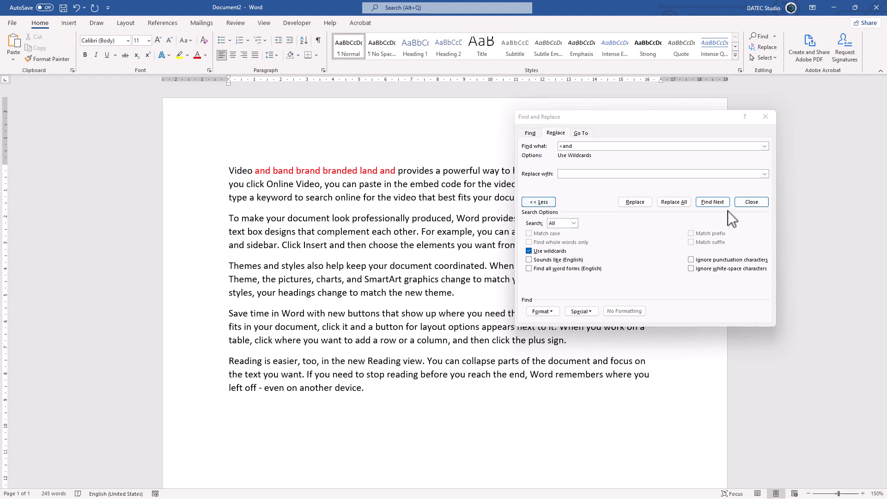
click(715, 202)
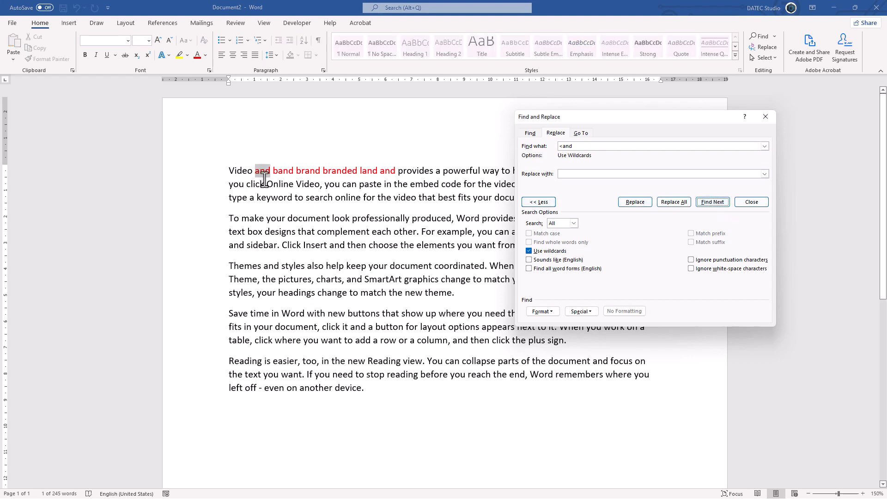
click(708, 203)
Change the search pattern to and> and go through the words ending in "and" from the document's beginning
drag(574, 146, 563, 147)
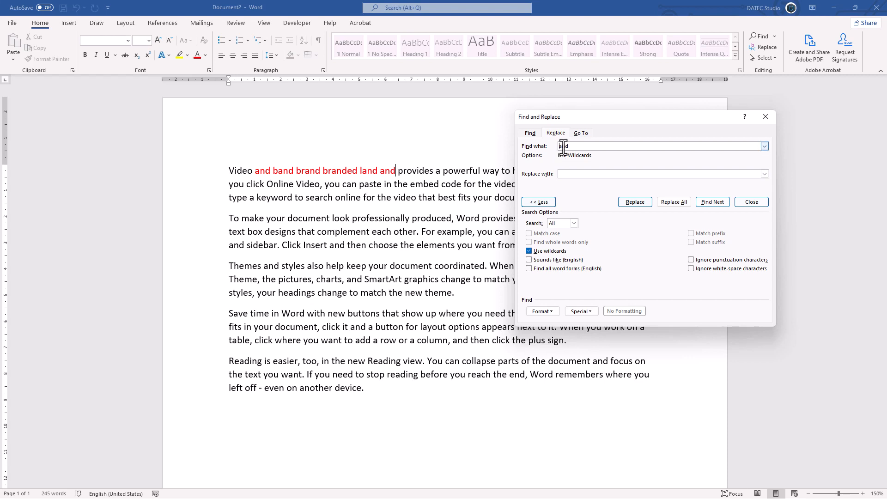
click(576, 148)
drag(578, 146, 570, 147)
click(233, 169)
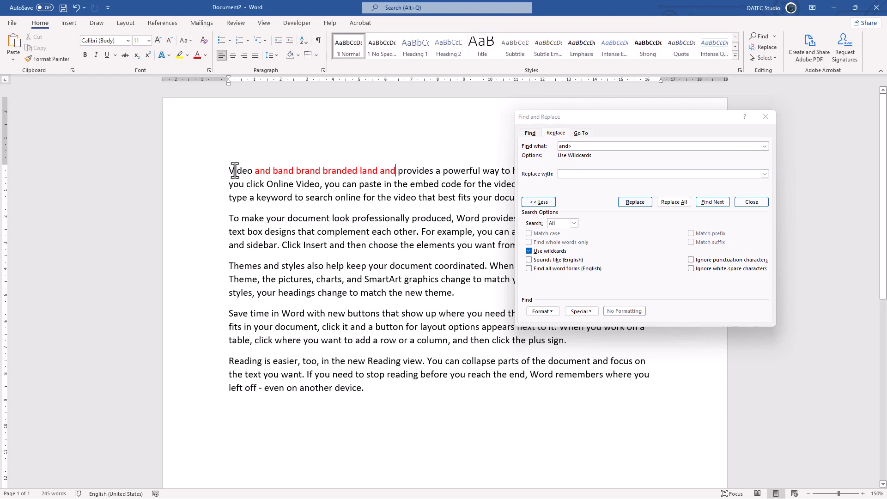
click(704, 201)
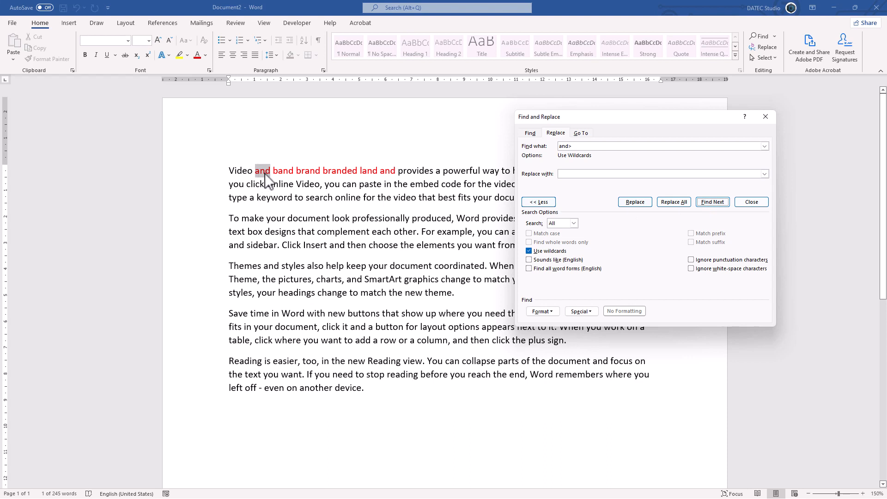
click(700, 204)
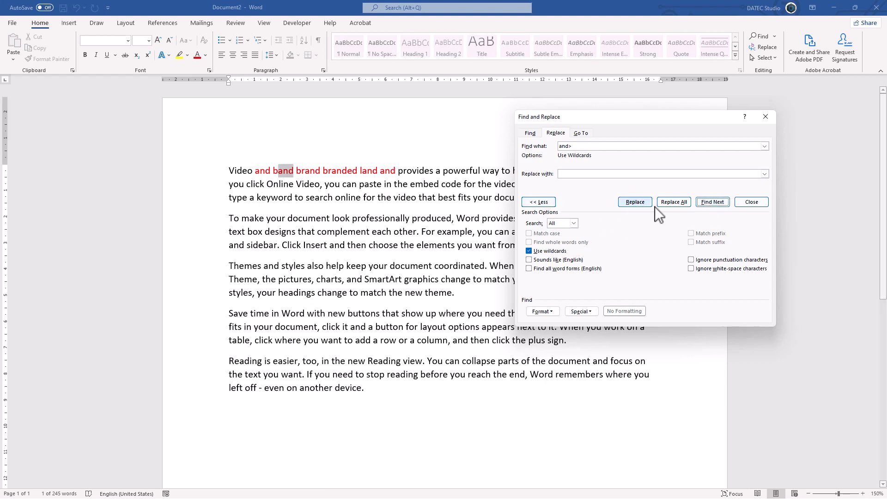
click(714, 202)
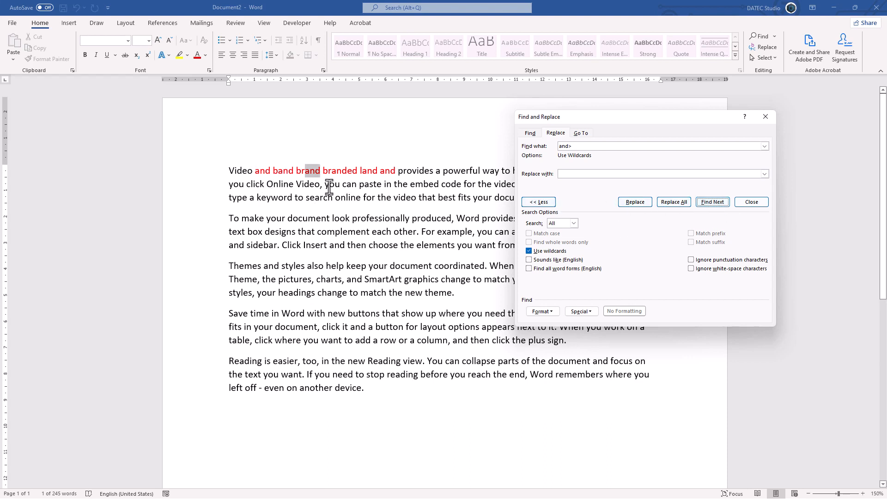
click(723, 203)
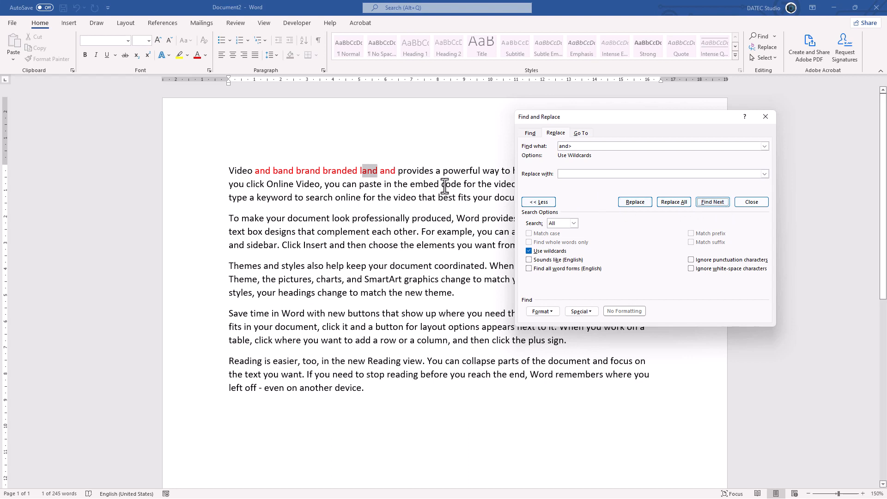
click(703, 203)
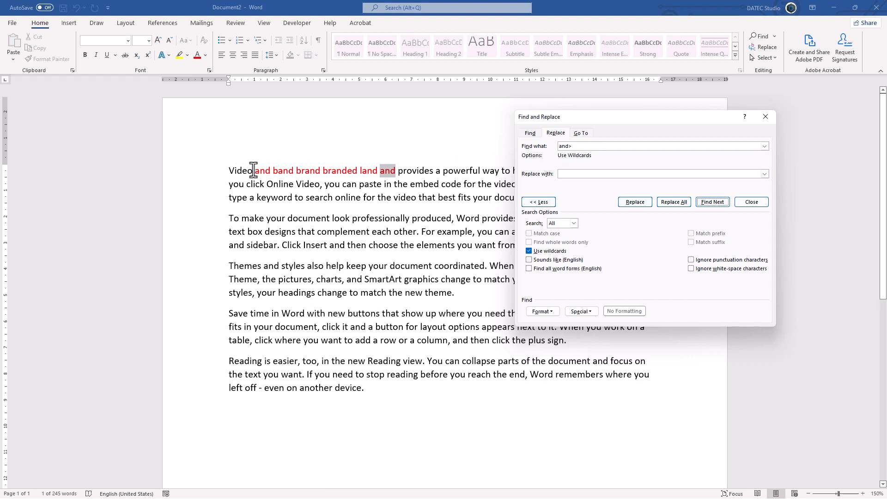
Change the search pattern to <and followed by a space and go through its matches from the document's beginning
click(569, 147)
key(BackSpace)
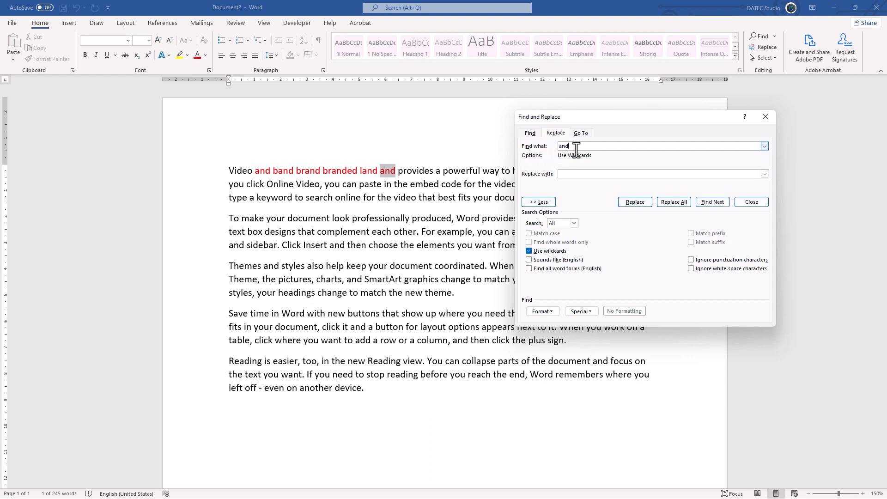
click(559, 147)
text(<)
click(584, 147)
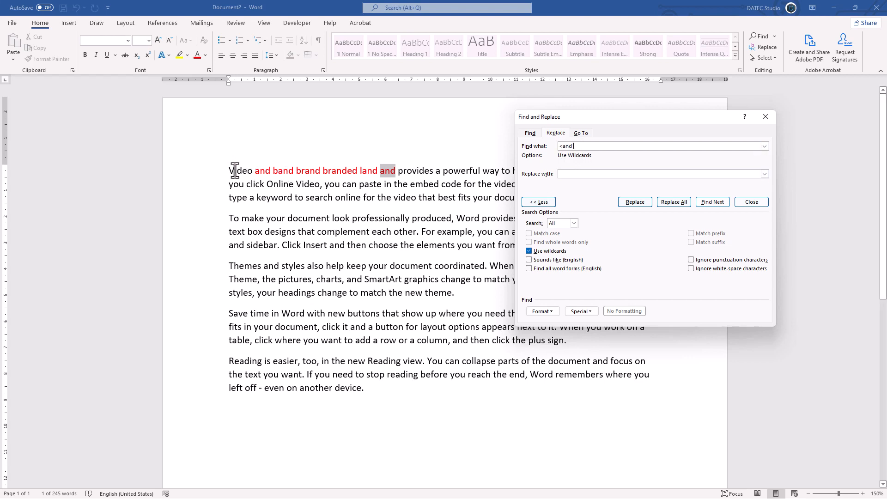
click(232, 171)
click(719, 203)
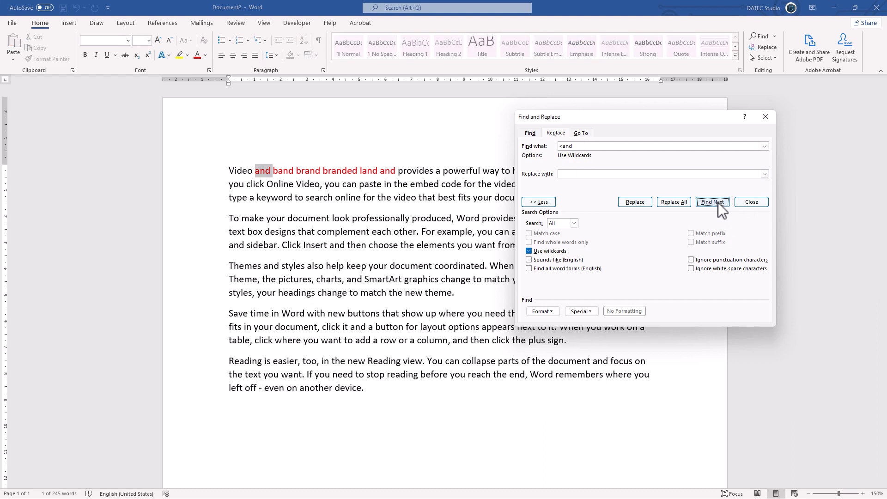
click(717, 203)
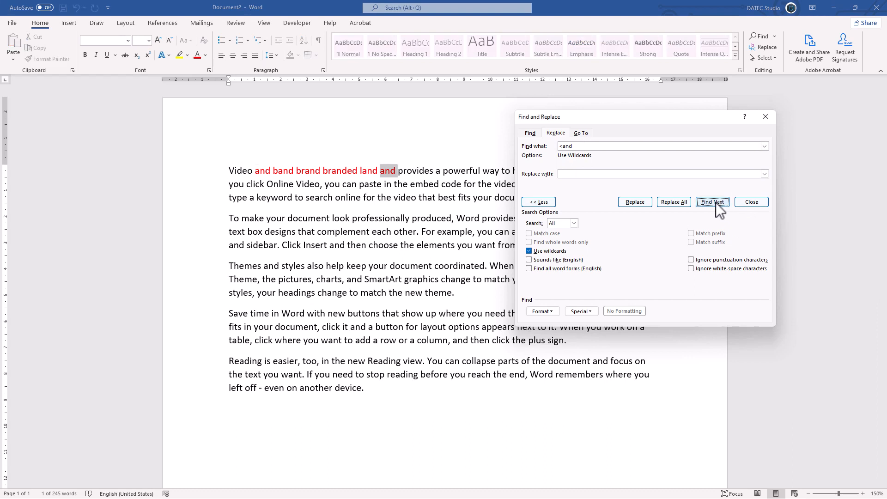
Change the search pattern to <and> and go through the whole-word matches of "and" from the document's beginning
click(231, 171)
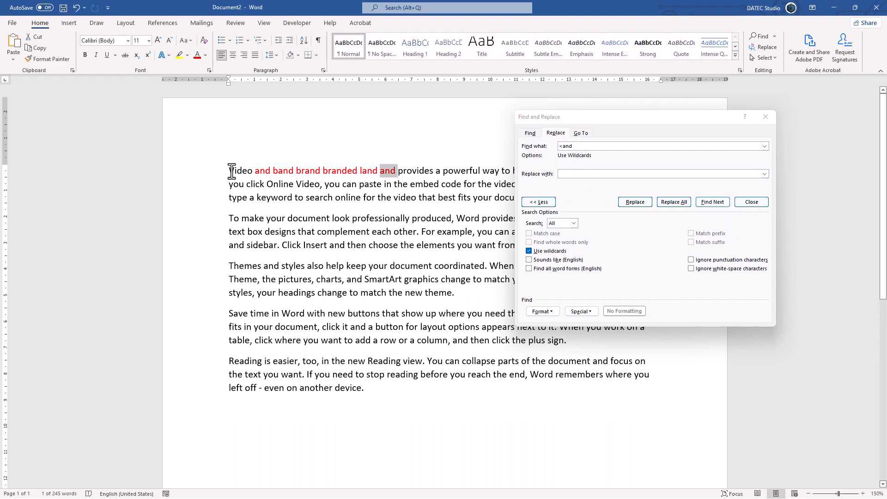
click(584, 146)
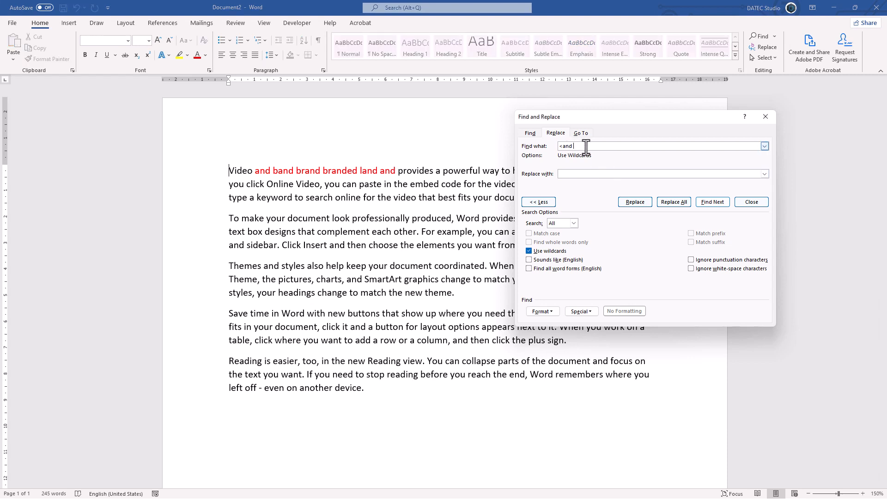
click(581, 311)
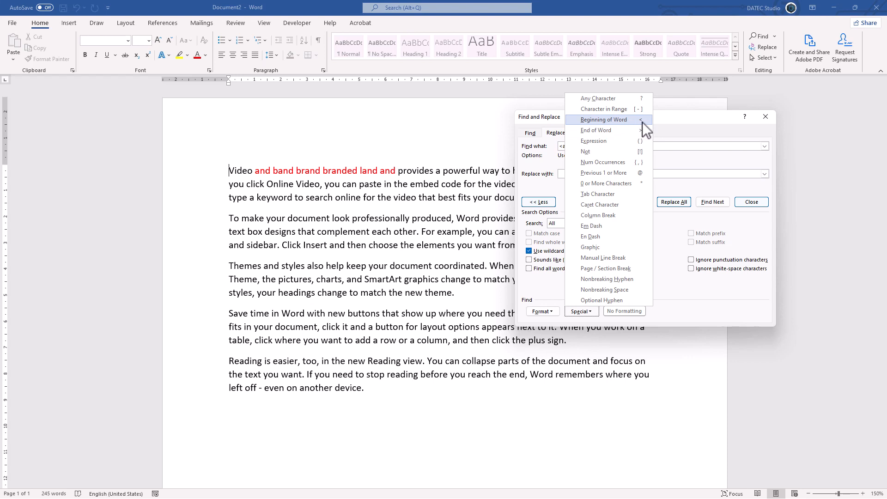
click(669, 140)
click(639, 146)
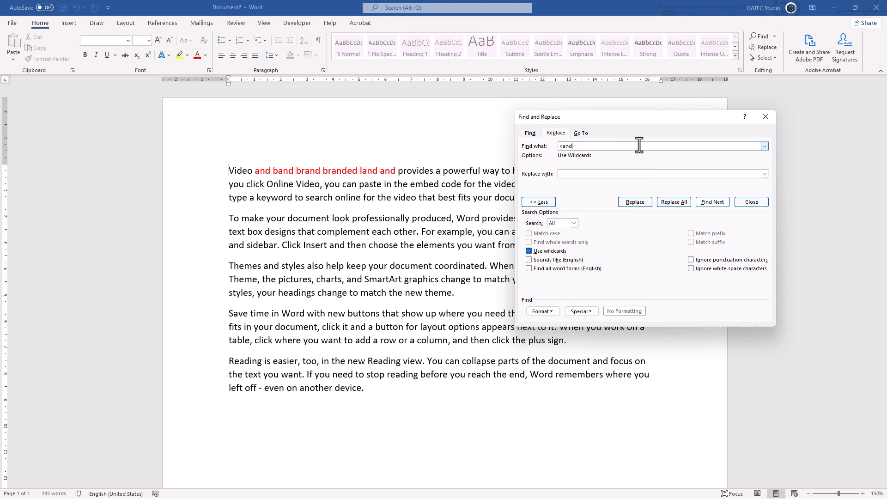
text(>)
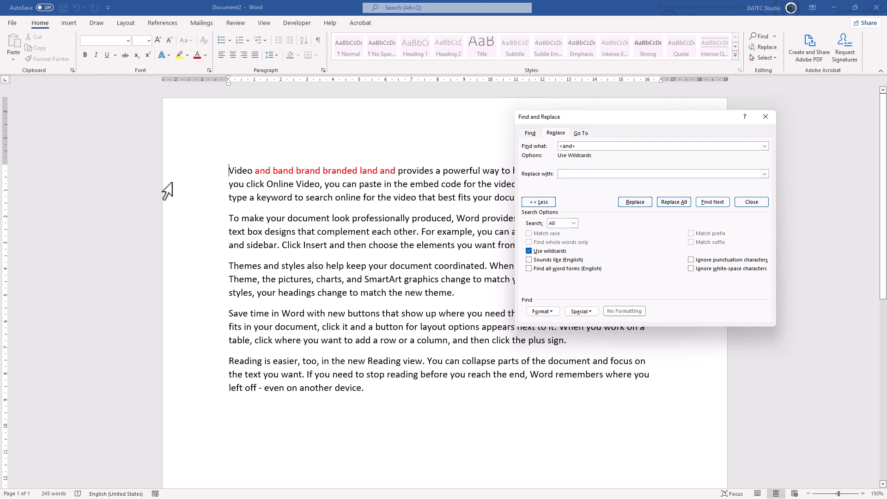
click(712, 202)
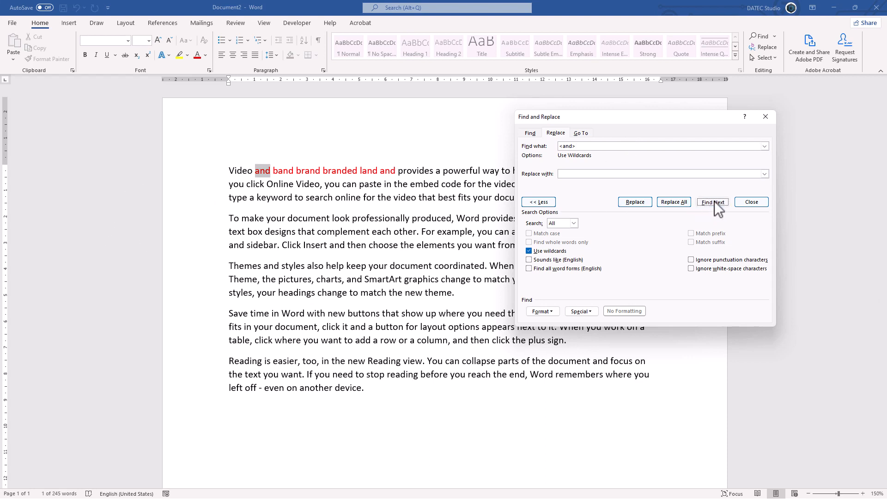
click(715, 202)
click(714, 202)
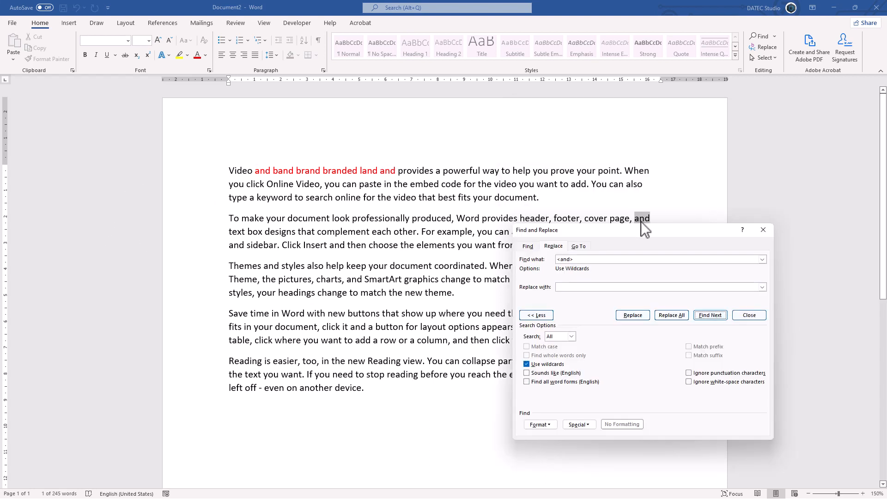
click(710, 315)
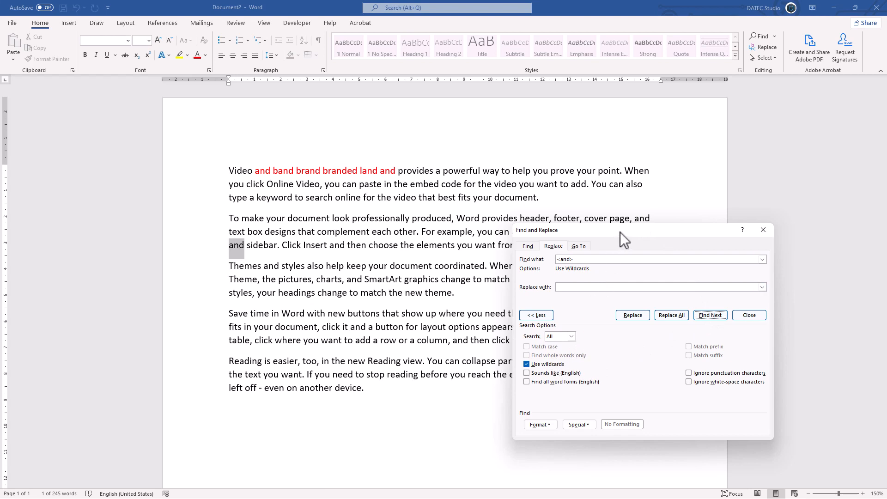
Place the cursor at the document's beginning and return to the <and> pattern in the Find and Replace dialog
drag(620, 232, 602, 125)
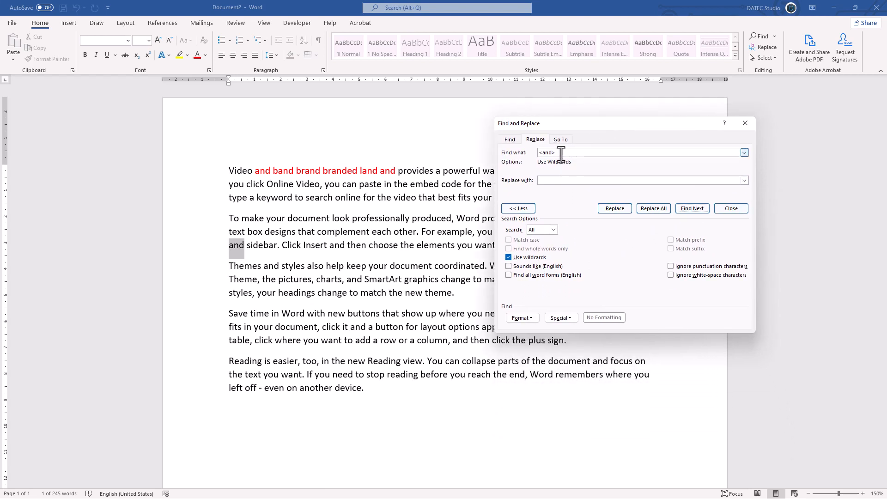
click(560, 153)
click(231, 170)
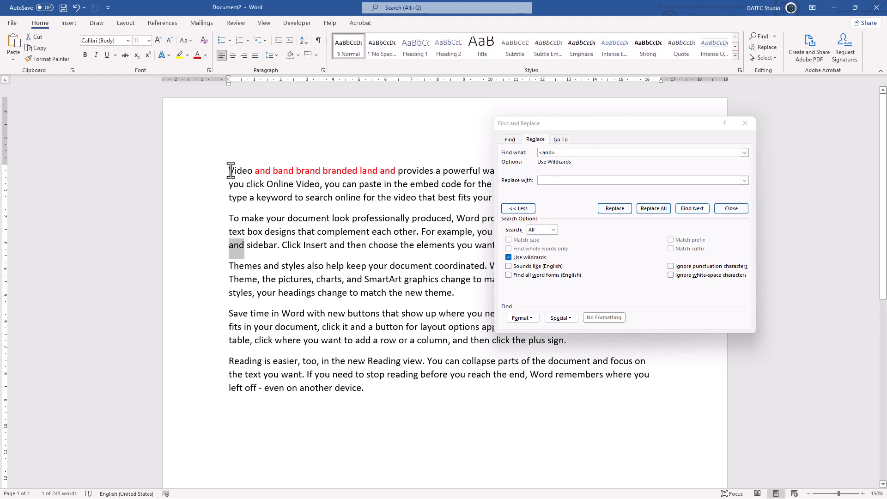
click(559, 152)
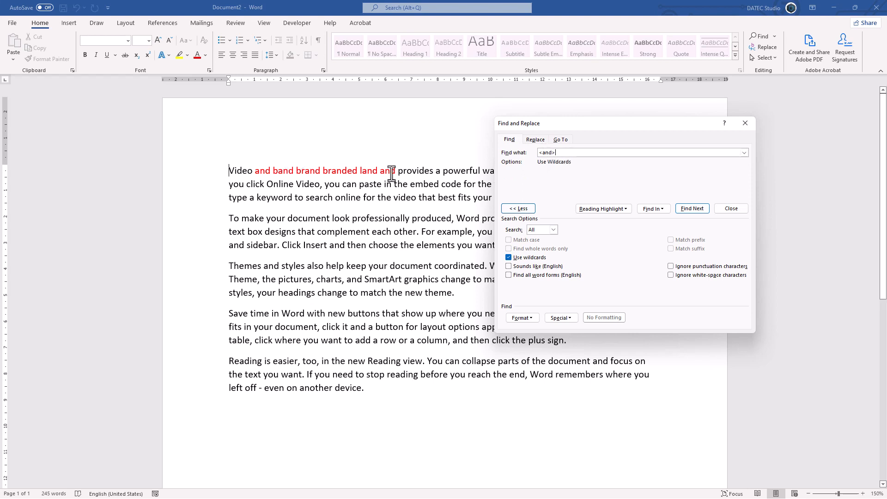
drag(574, 154, 536, 154)
click(560, 153)
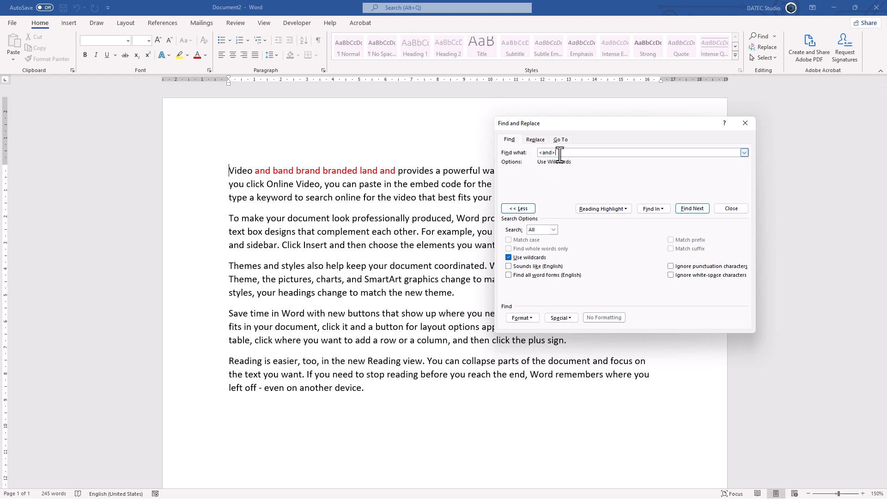
Restrict the <and> search to text with the standard red font color
click(527, 319)
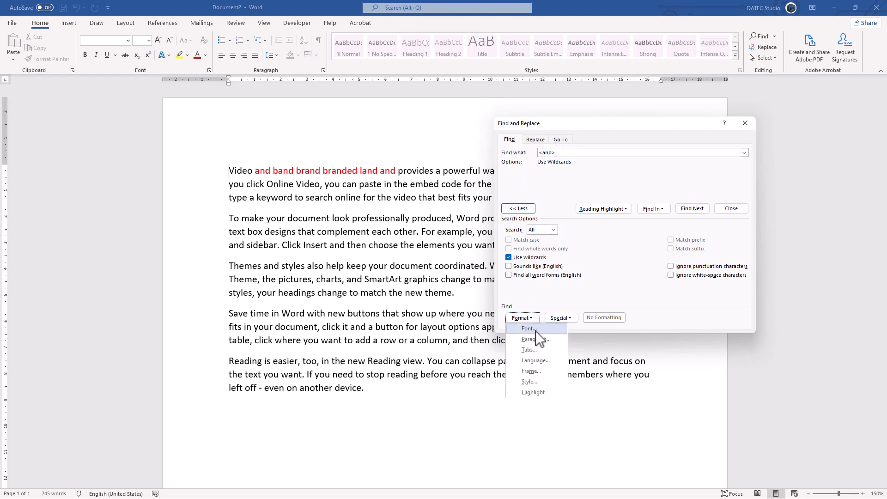
click(540, 331)
click(443, 223)
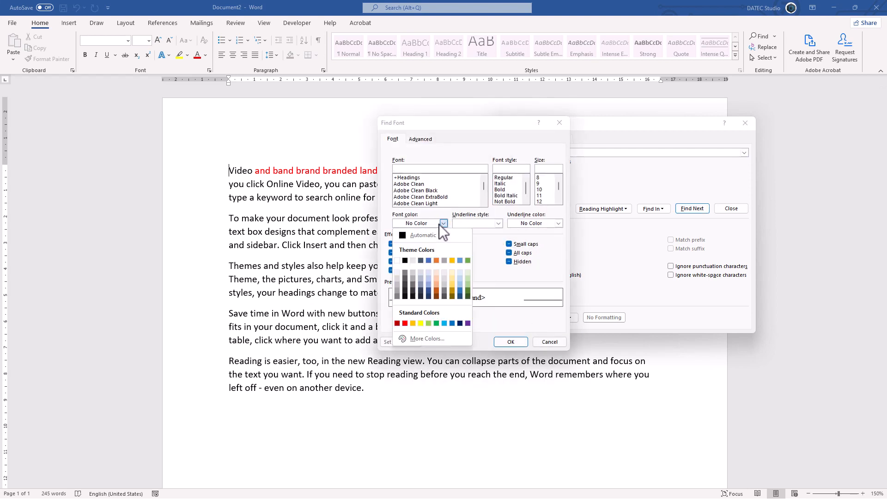
click(405, 323)
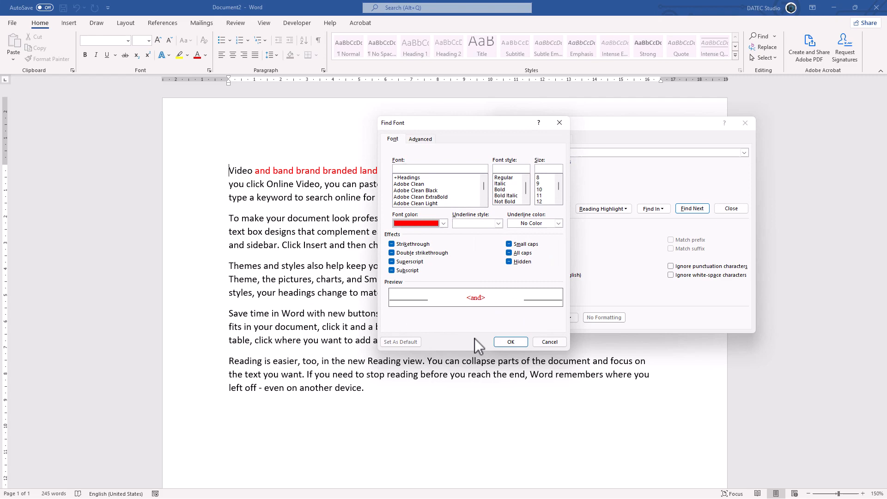
click(504, 342)
Apply reading highlight to all matches of the red <and> search and move the dialog clear of the text
click(613, 209)
click(611, 218)
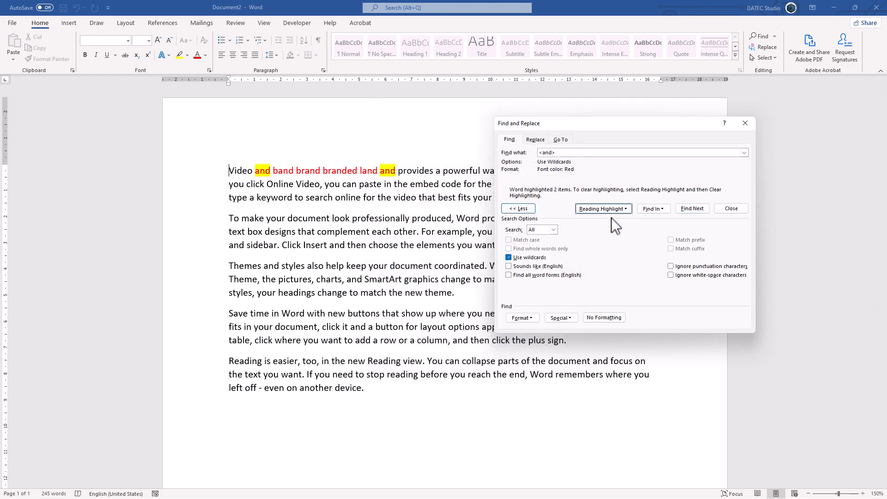
drag(615, 129, 788, 92)
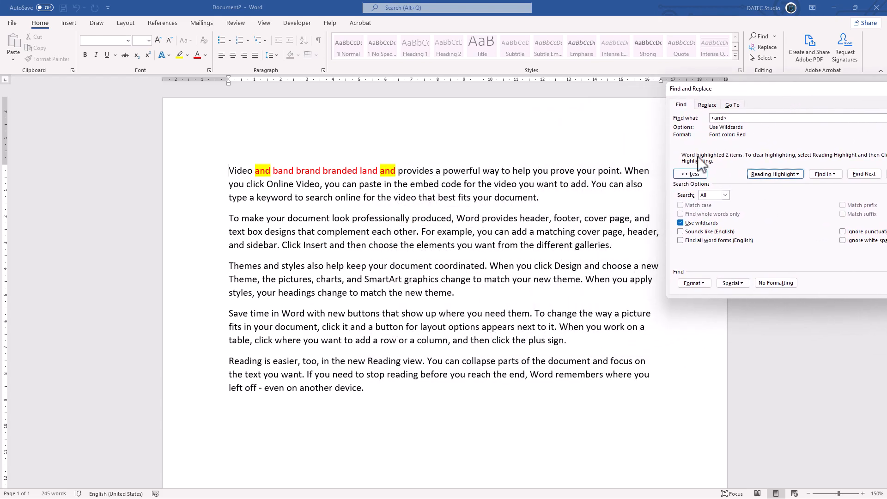